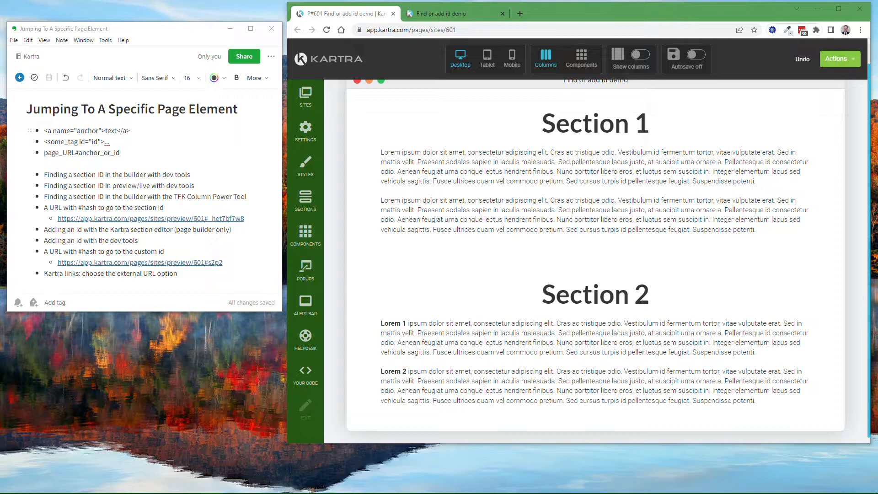
Review the notes on the anchor name tag, the id attribute and the page_URL#anchor_or_id link syntax
mouse_move(487, 334)
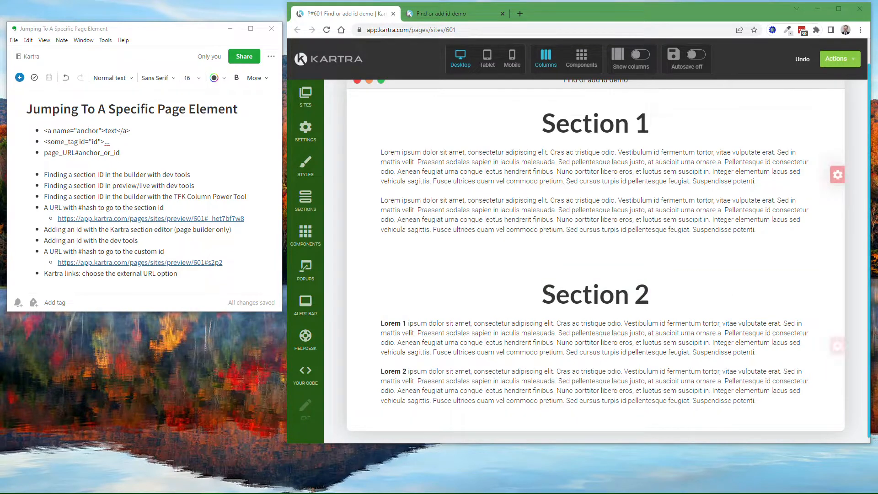
mouse_move(549, 291)
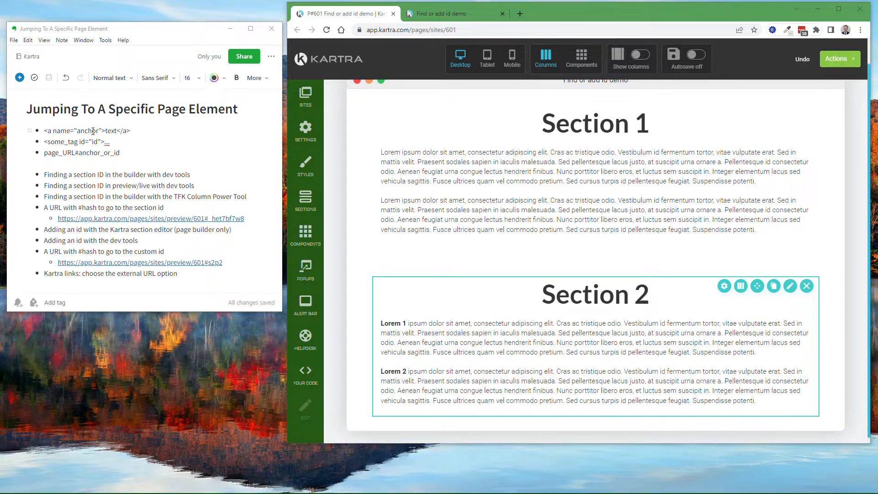
left_click(50, 132)
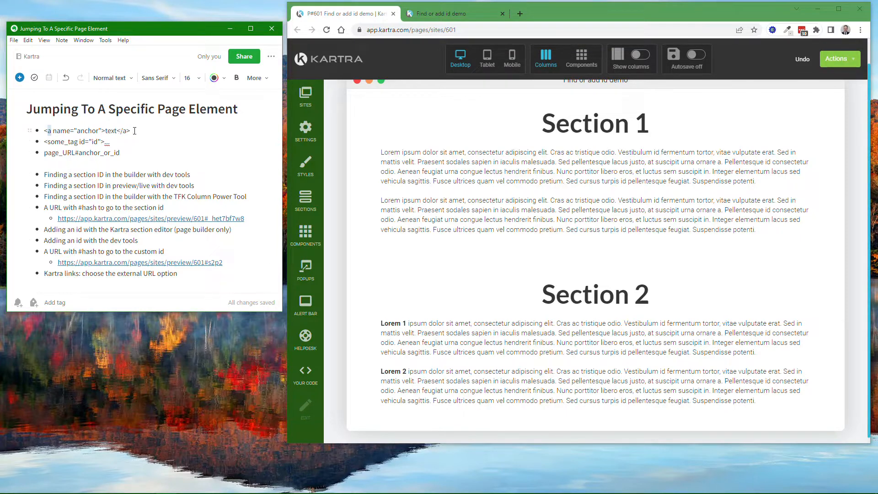
mouse_move(388, 369)
left_click_drag(79, 142, 100, 142)
double_click(95, 142)
left_click(74, 153)
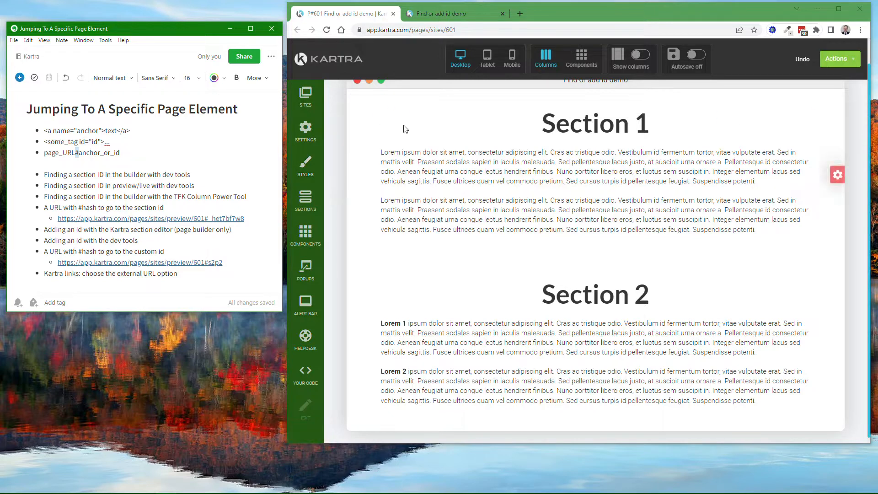
Inspect the Section 1 headline in the page builder and move the DevTools window clear of the page headings
mouse_move(405, 128)
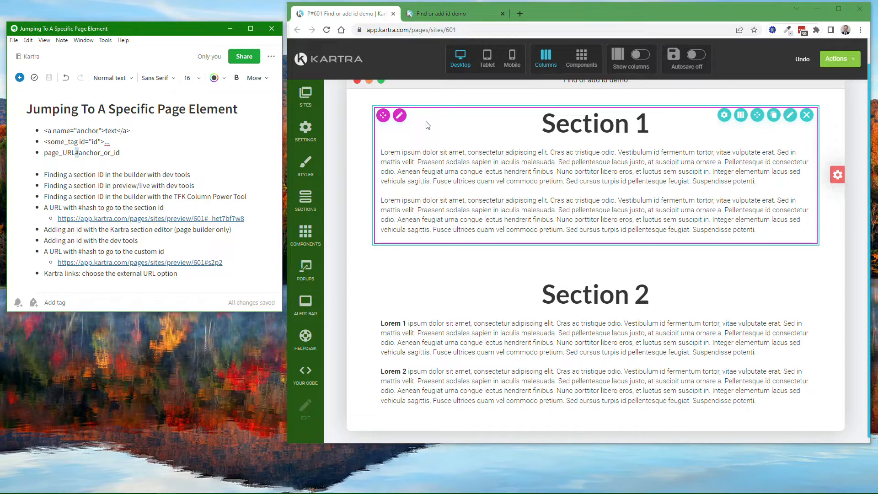
right_click(426, 123)
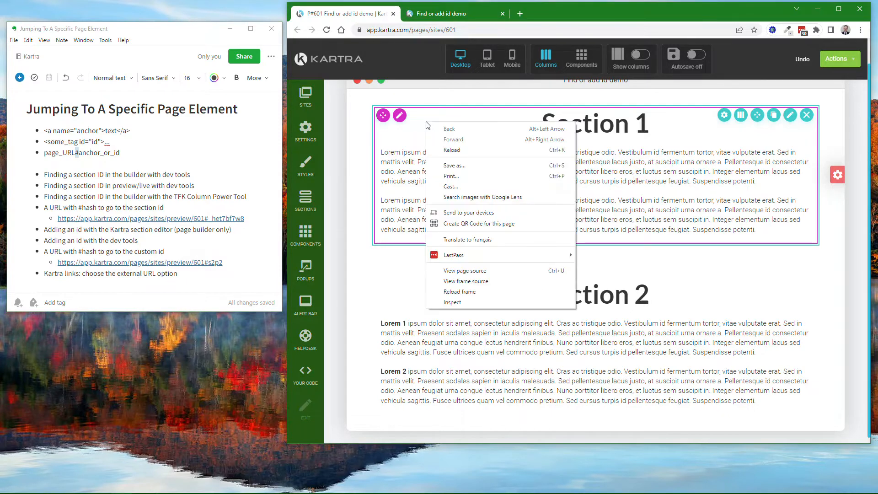
left_click(454, 303)
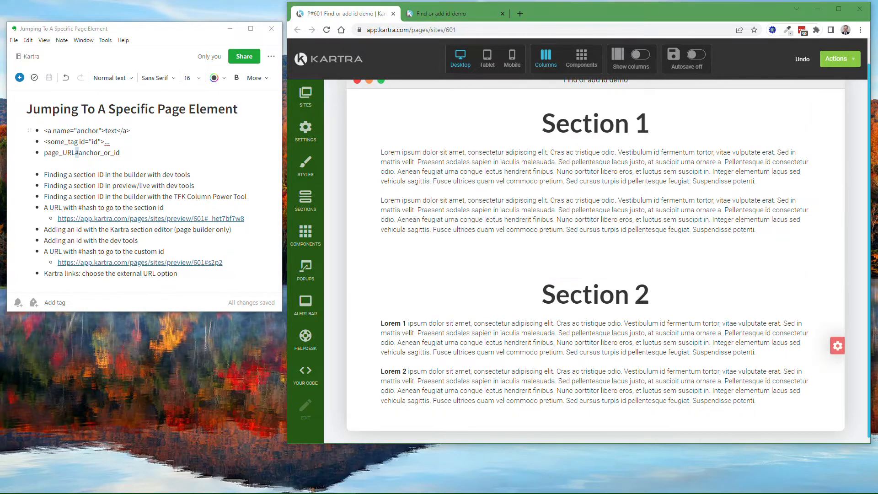
left_click_drag(0, 52, 359, 70)
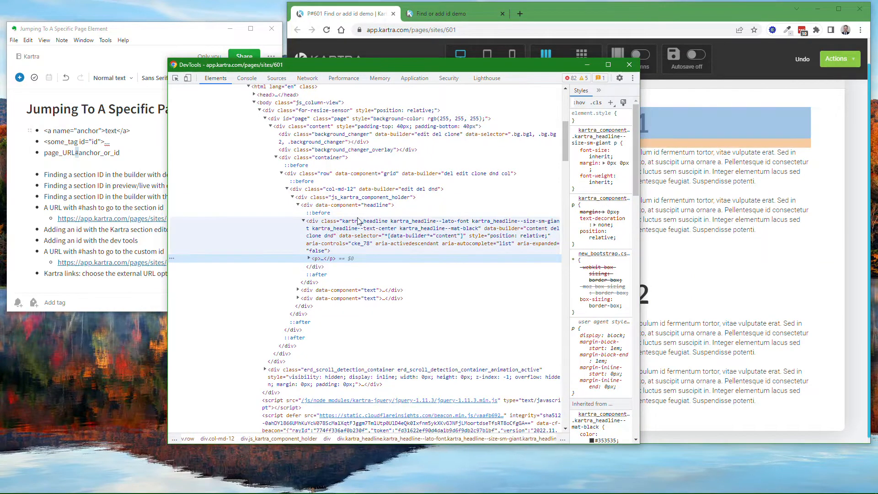
left_click_drag(357, 65, 231, 62)
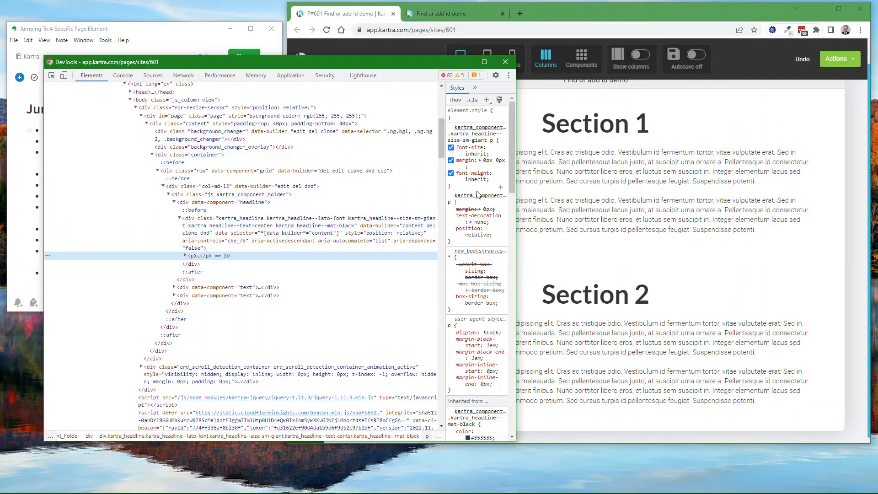
Inspect the Section 2 headline in the builder and select the id value on its enclosing section iframe
mouse_move(595, 296)
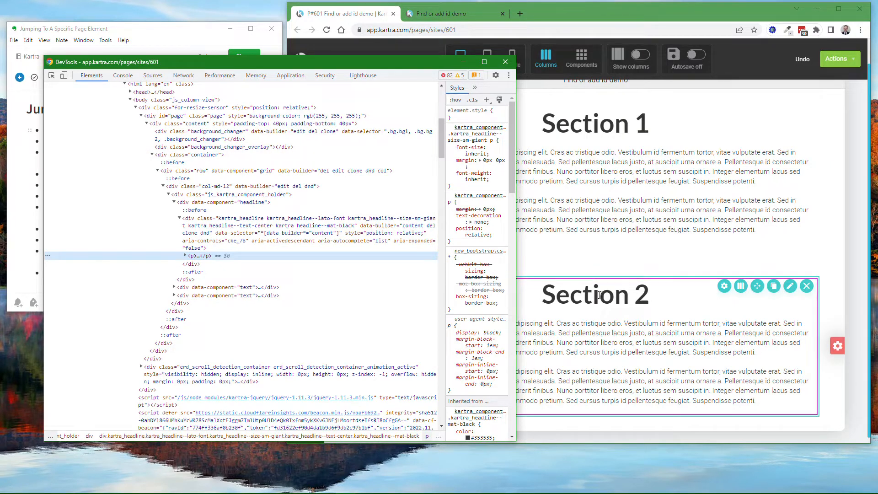
left_click(569, 304)
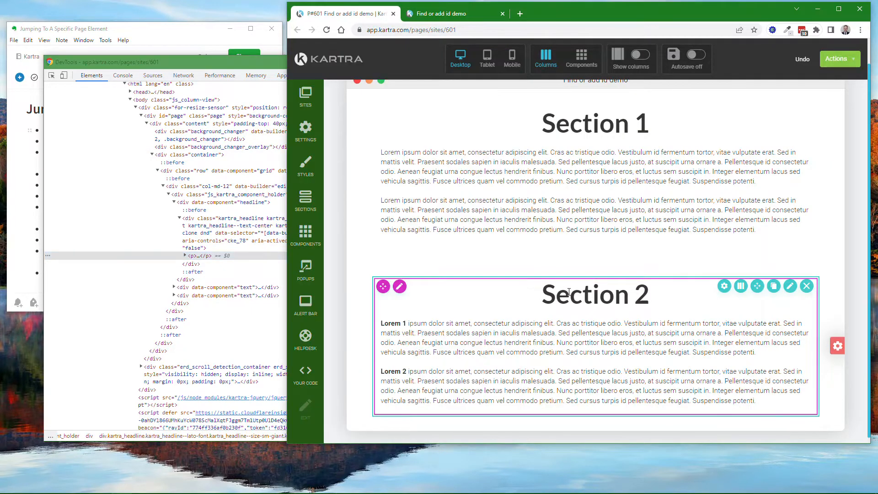
right_click(569, 294)
left_click(595, 472)
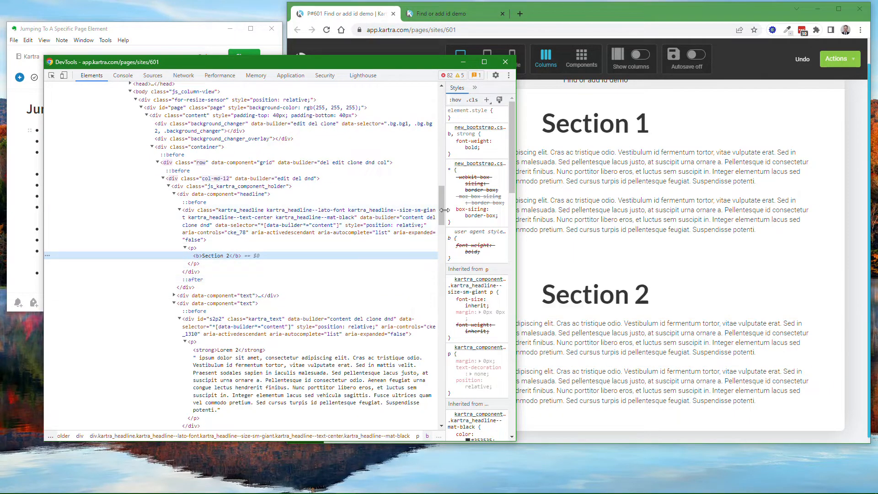
left_click_drag(442, 215, 445, 201)
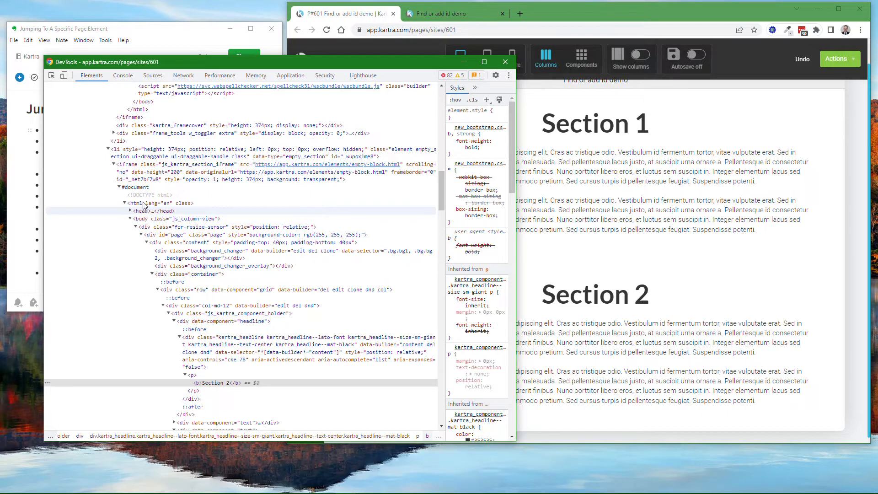
left_click(133, 167)
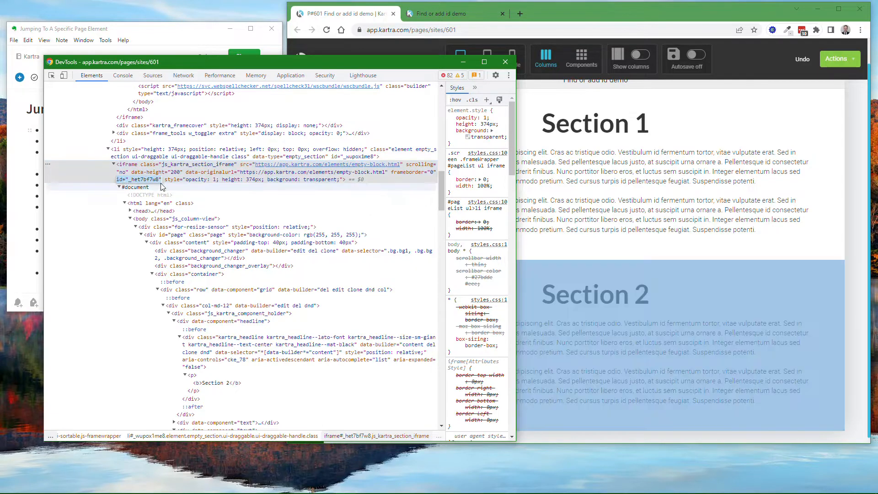
double_click(151, 180)
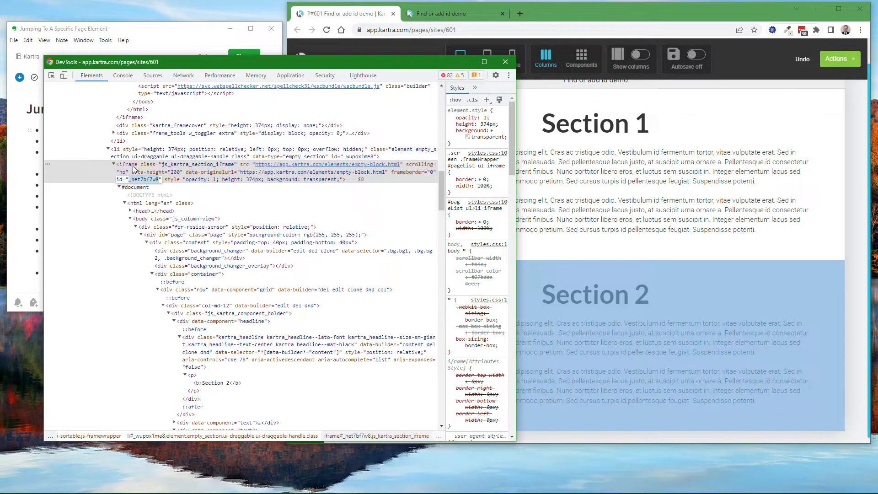
Inspect the Lorem 1 paragraph on the preview page to locate the id of its enclosing section div
left_click(427, 9)
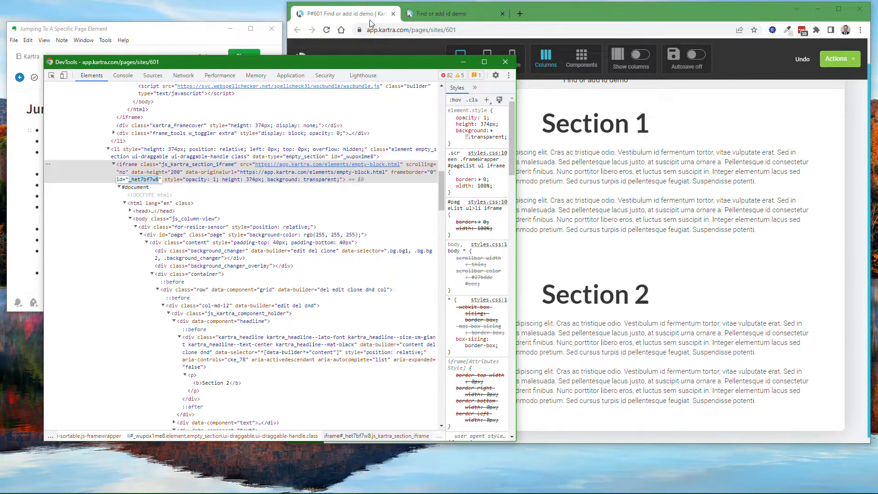
left_click(429, 13)
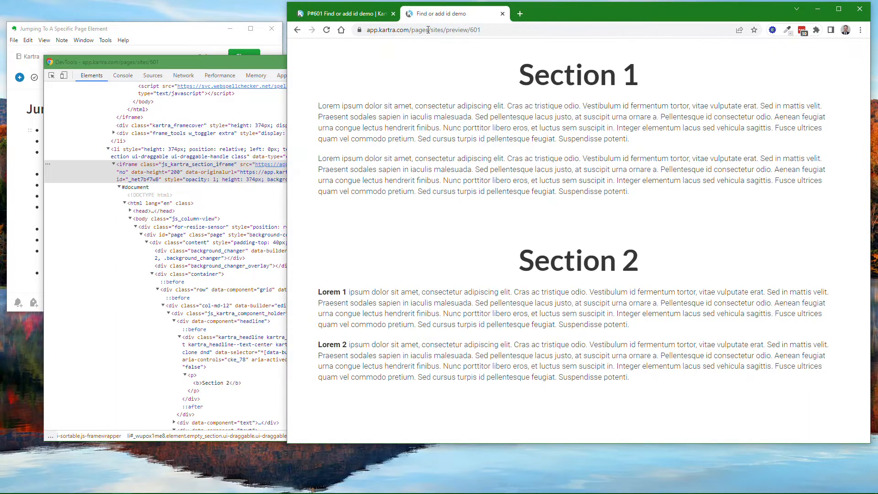
right_click(421, 297)
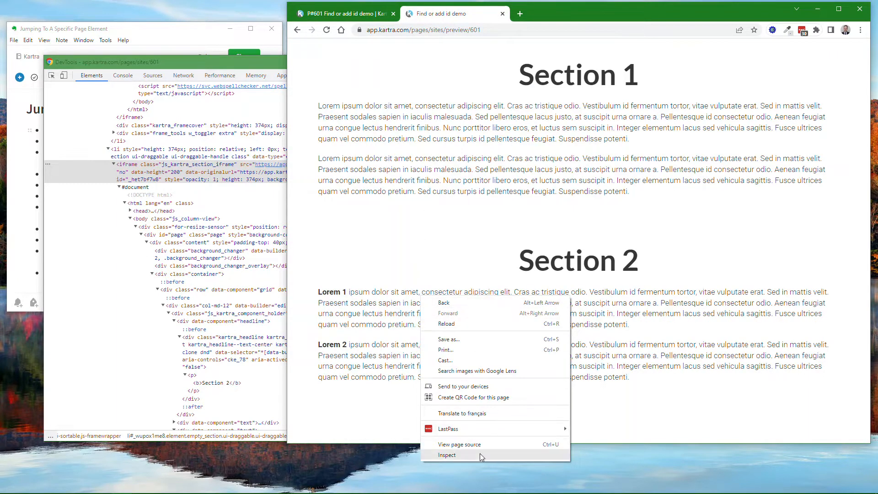
left_click(455, 455)
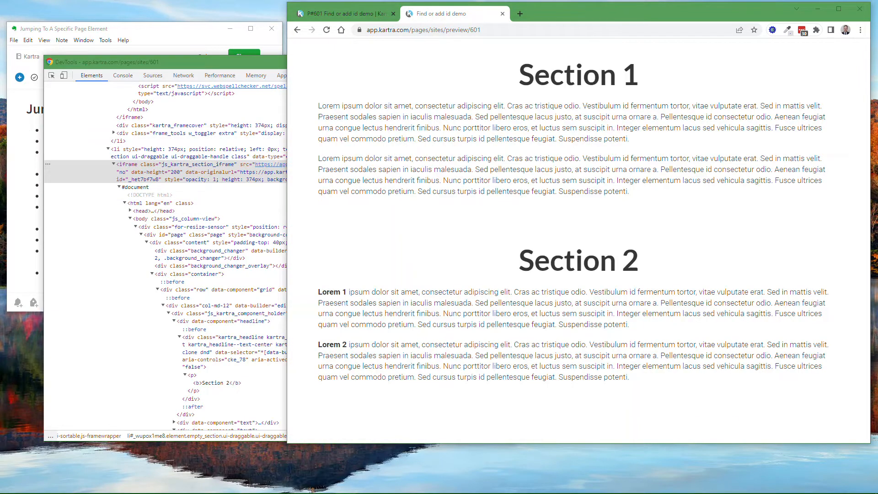
left_click_drag(0, 87, 409, 88)
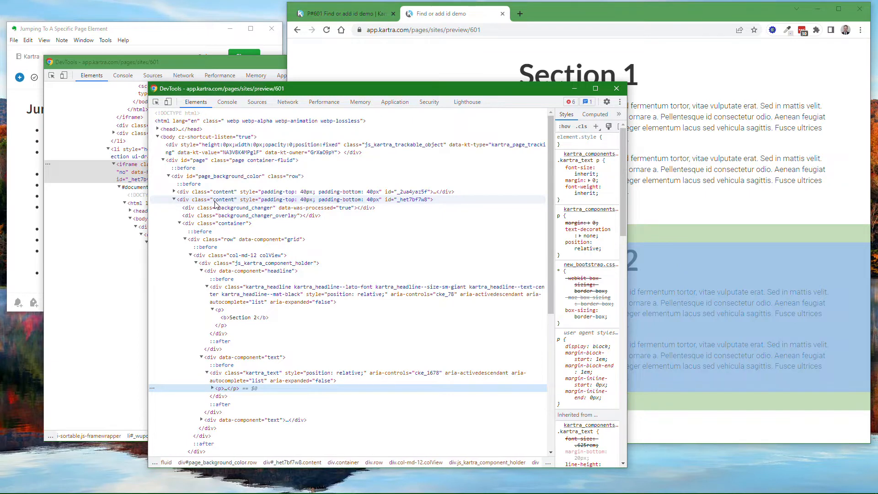
Bring the notes forward, check Section 2's id with the builder's column power tool, and close the tool
left_click(155, 29)
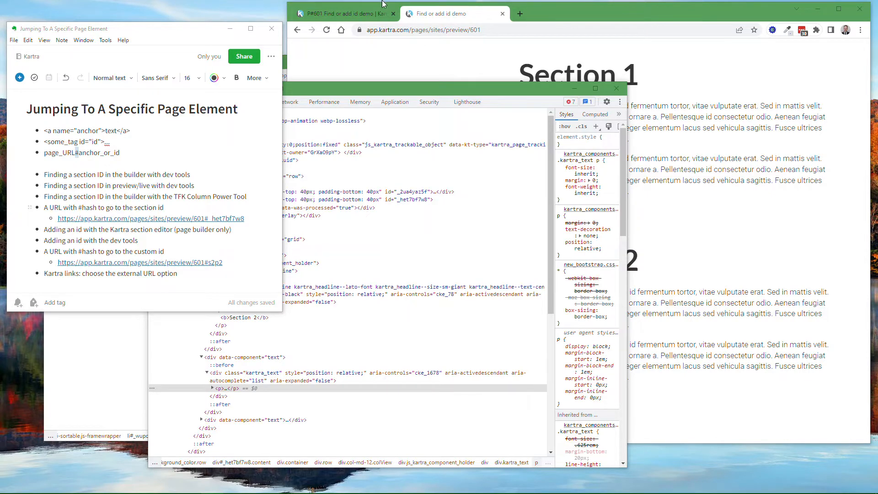
left_click(356, 16)
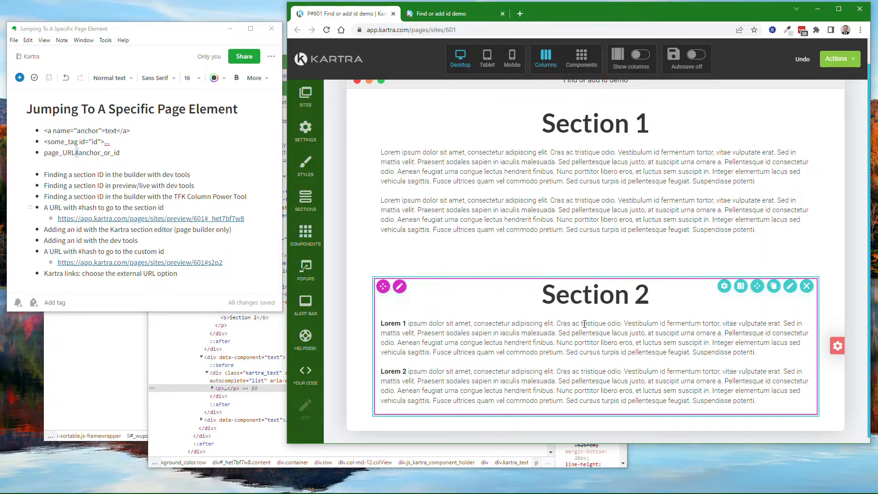
left_click(723, 286)
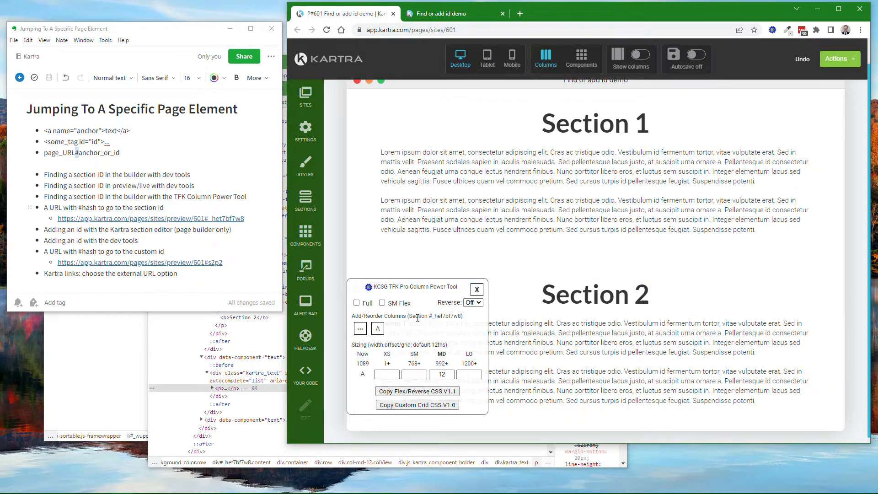
double_click(448, 316)
left_click(477, 291)
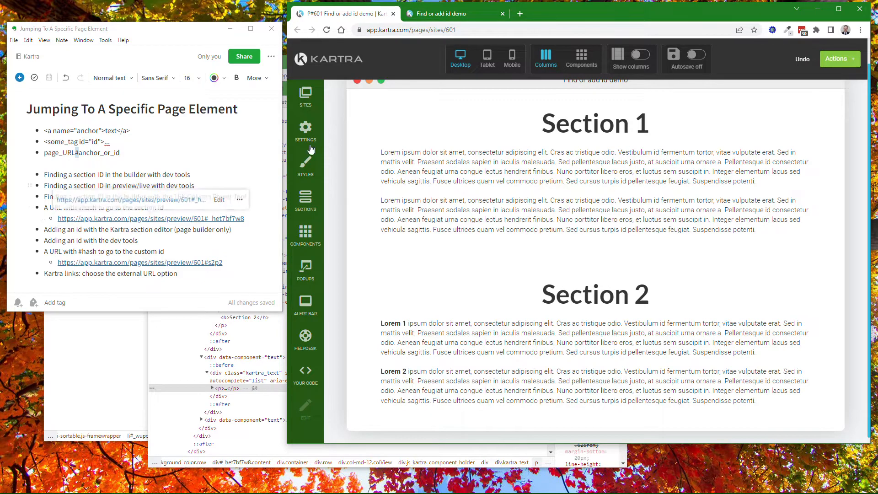
Show the preview page and shrink the browser window's height until only the Section 1 heading fits
left_click(451, 17)
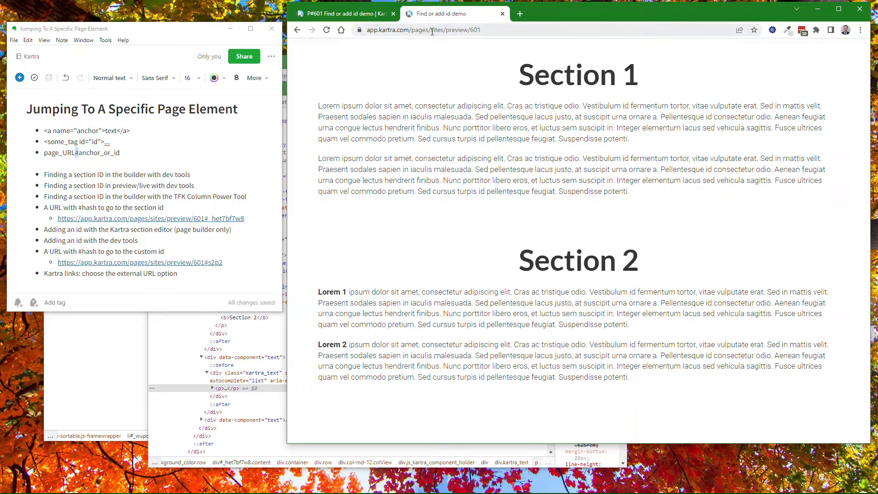
mouse_move(206, 221)
left_click_drag(596, 444, 688, 467)
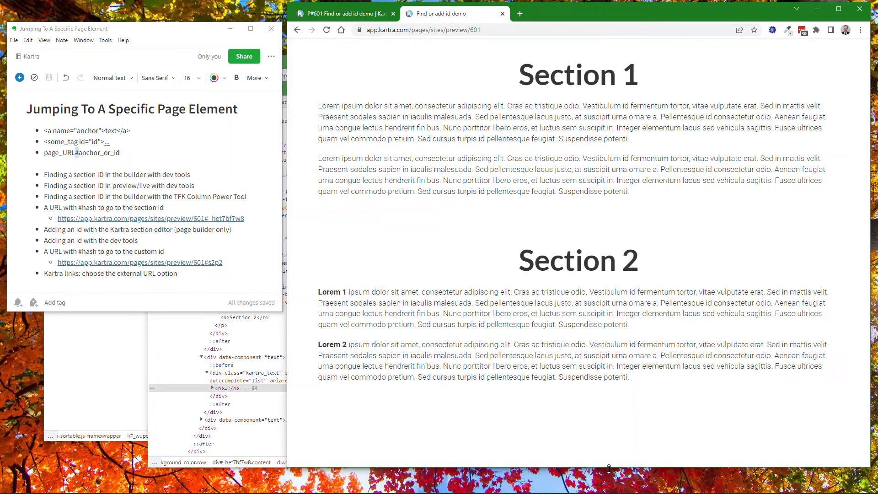
left_click_drag(608, 469, 699, 99)
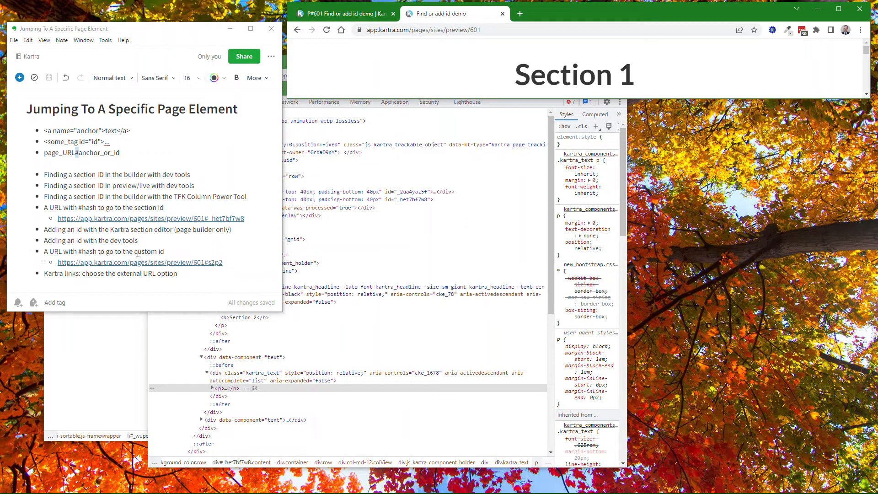
Test the note's preview link ending in #_het7bf7w8 against the plain preview, close its page, and restore the browser window's height
left_click(149, 220)
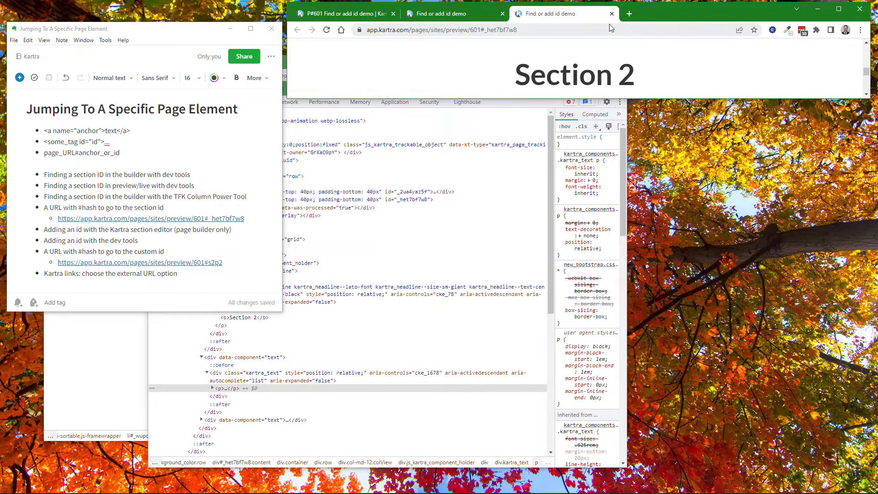
left_click(439, 14)
left_click(541, 13)
left_click(612, 13)
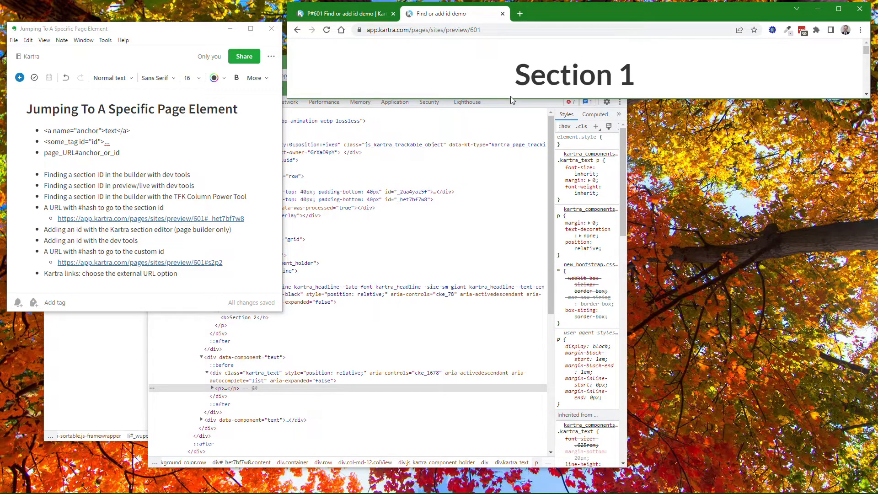
left_click_drag(511, 100, 504, 463)
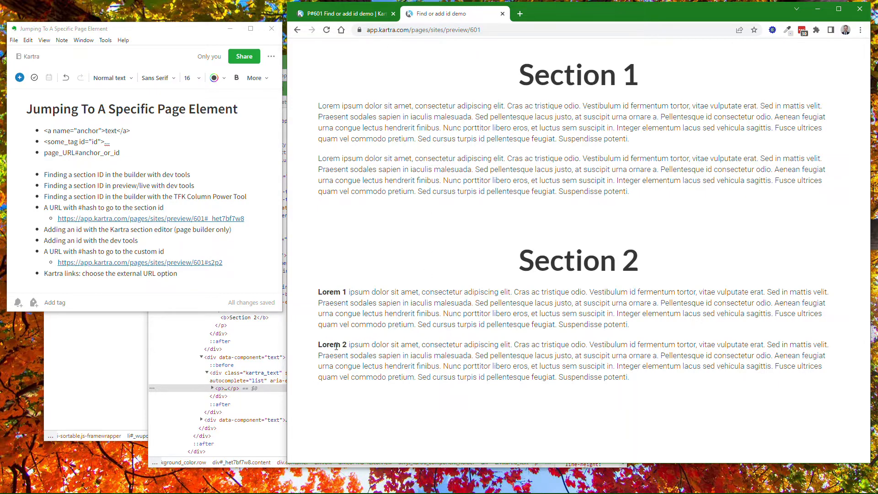
Inspect the bold Lorem 1 text on the preview page and examine its enclosing paragraph and text div
right_click(328, 294)
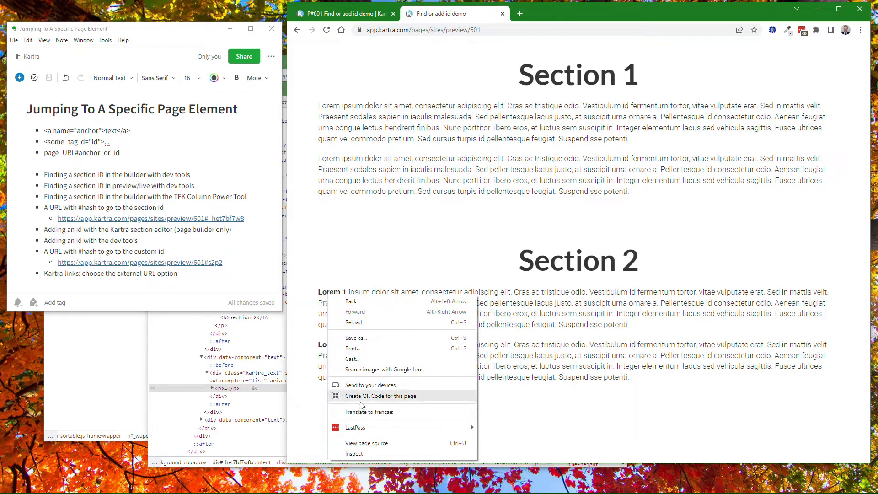
left_click(357, 453)
left_click(212, 388)
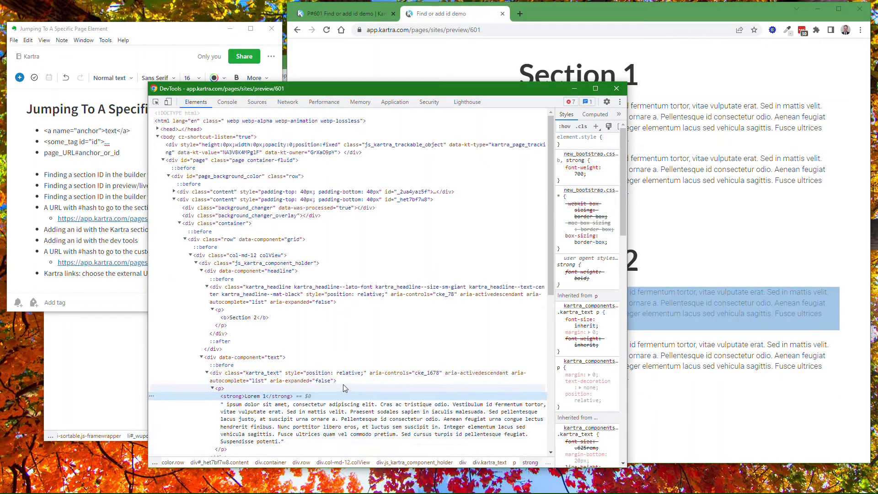
left_click(231, 396)
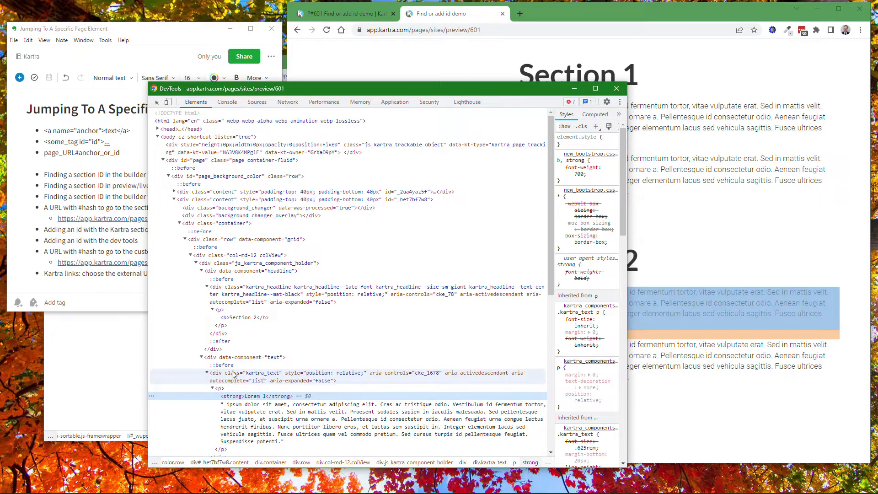
Return to the page builder, bring the notes forward, and open Section 2's source code for editing
left_click(358, 17)
left_click(358, 18)
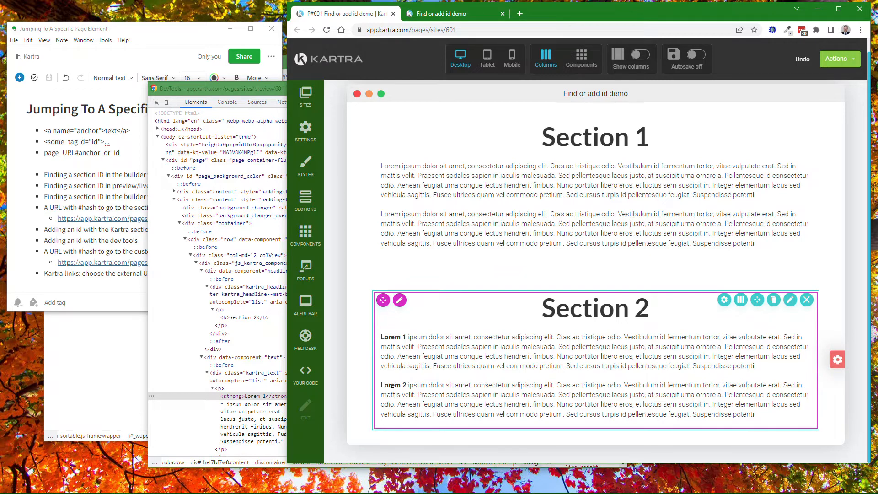
left_click(155, 36)
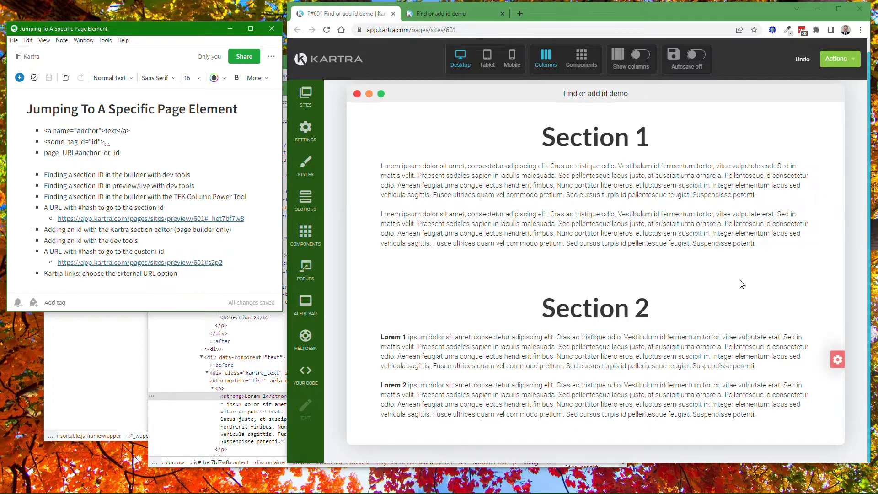
mouse_move(738, 340)
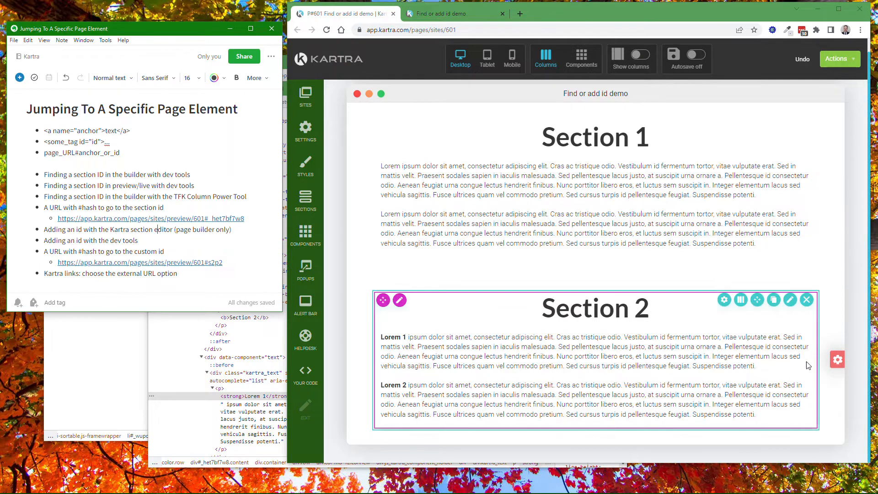
left_click(836, 359)
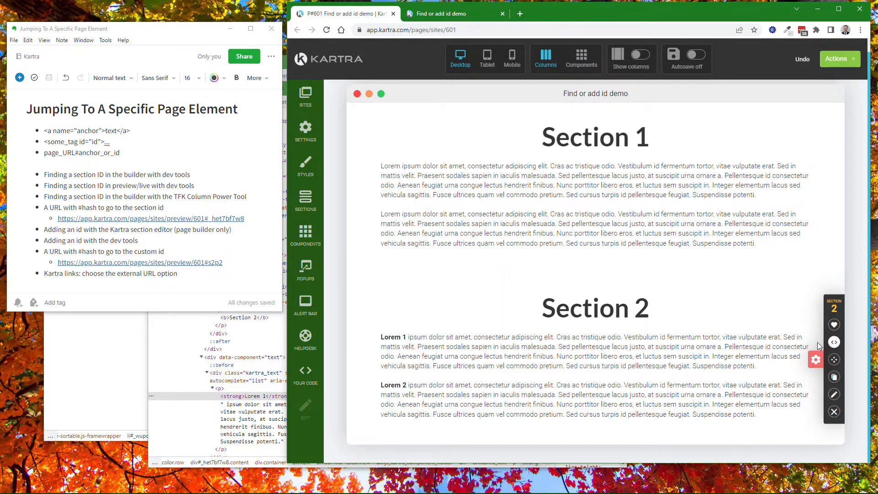
left_click(834, 342)
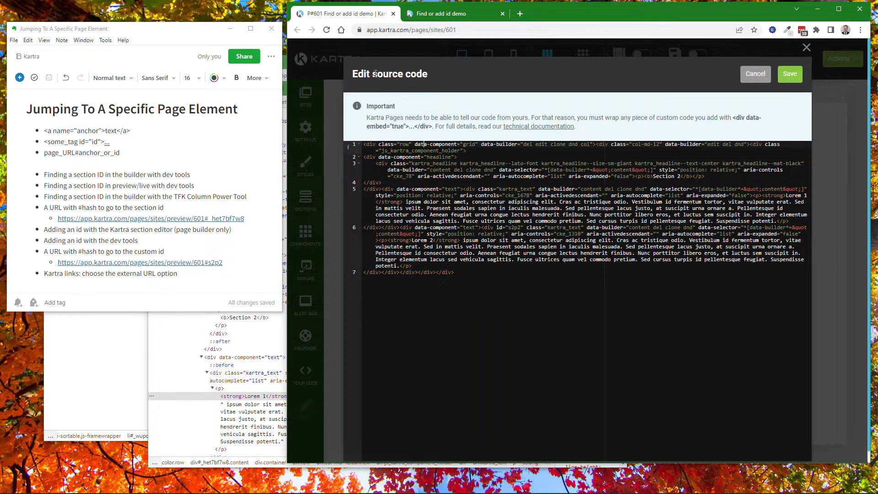
Search the page for "lorem 2" and highlight the opening div tag that carries the Lorem 2 text in the source code
left_click(860, 30)
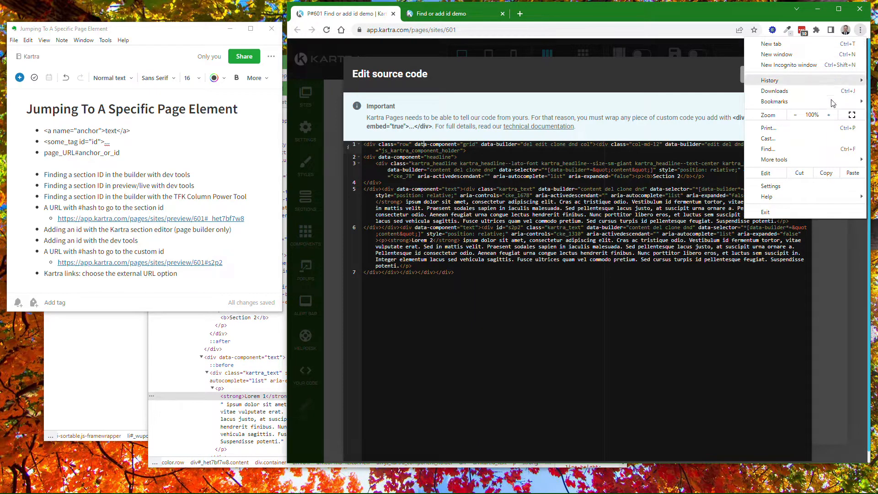
left_click(771, 150)
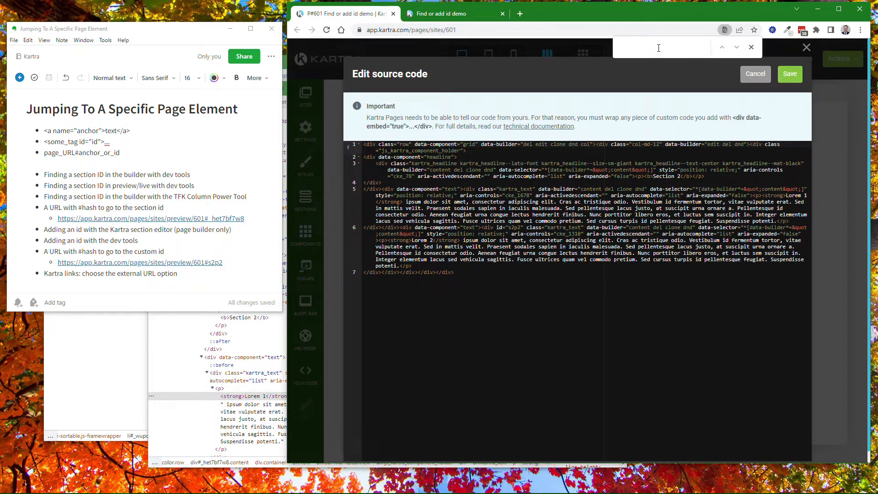
type("lorem 2")
double_click(491, 228)
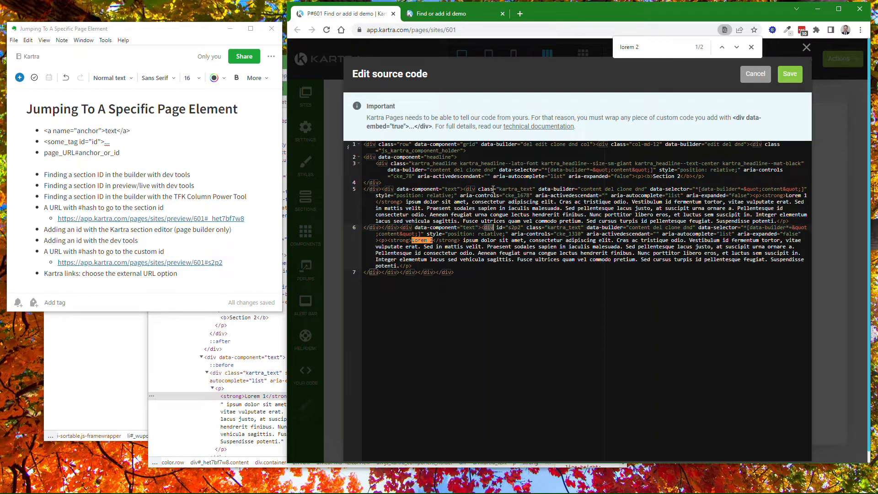
Try adding id="s2p1" to the Lorem 1 text div in the source code, and cancel the source edit
left_click(478, 189)
type("id=\"")
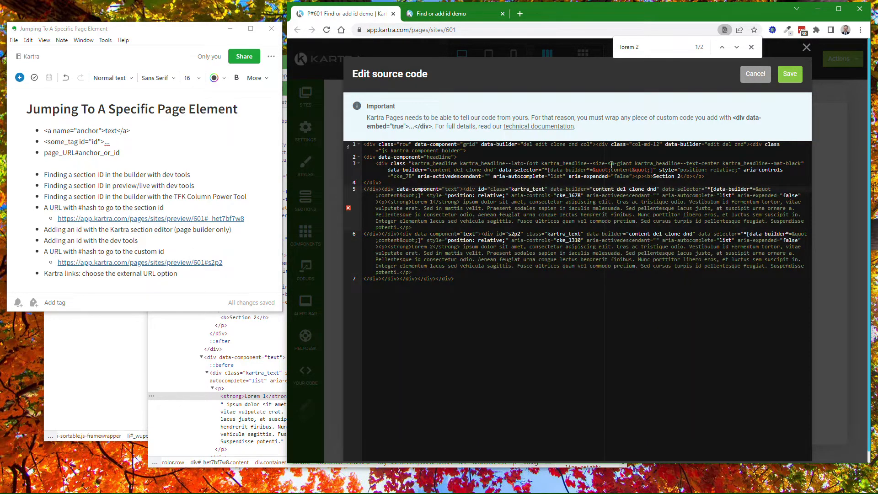
type("s2p1\"")
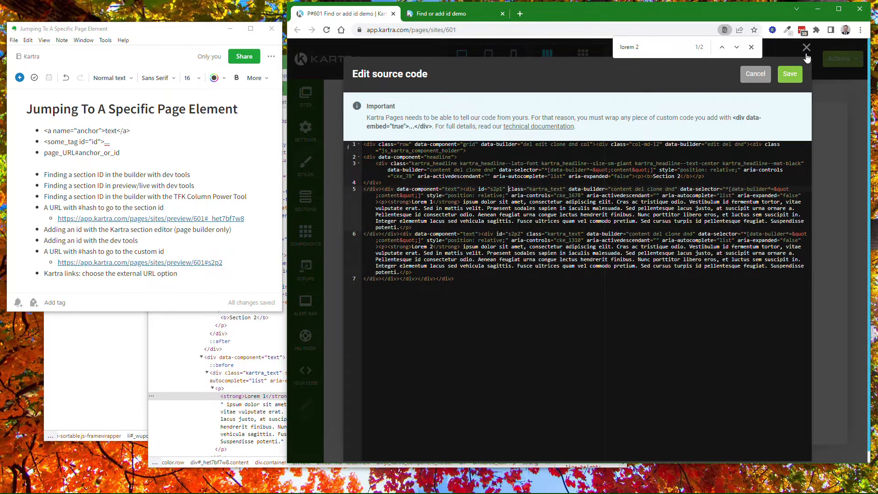
left_click(755, 74)
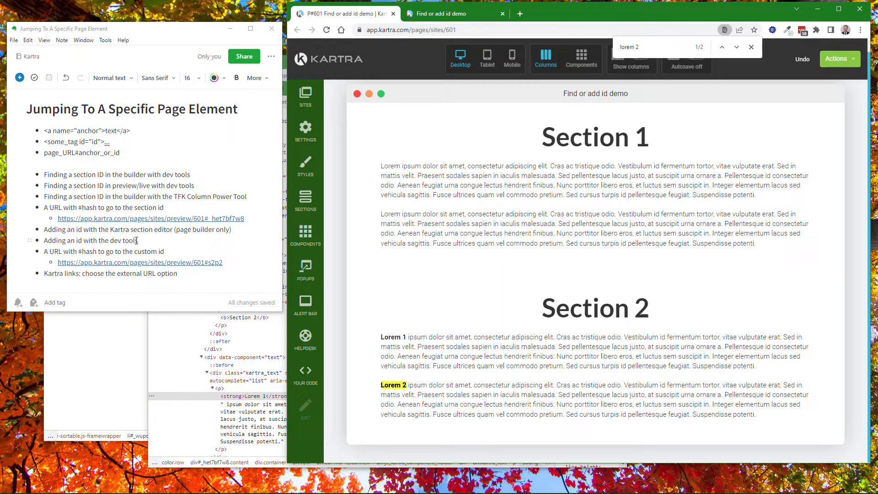
Inspect the bold Lorem 1 text in the builder, select its enclosing kartra_text div, and arrange DevTools beside the notes
right_click(394, 337)
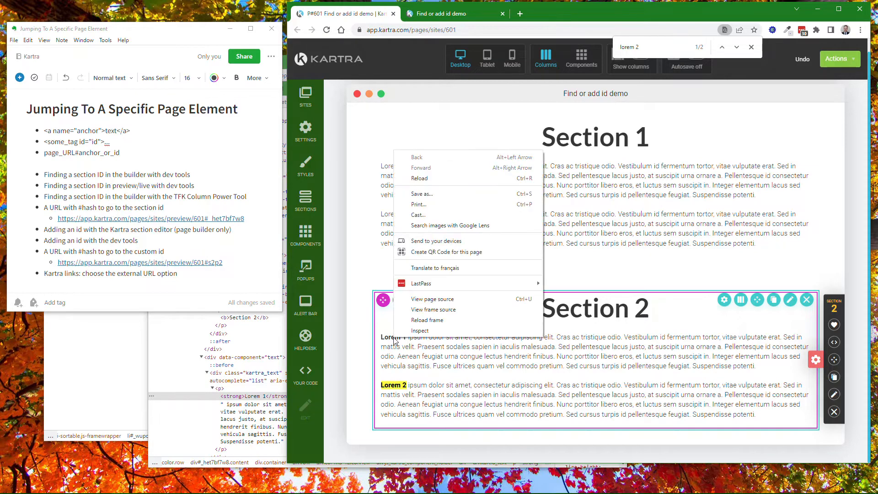
left_click(424, 332)
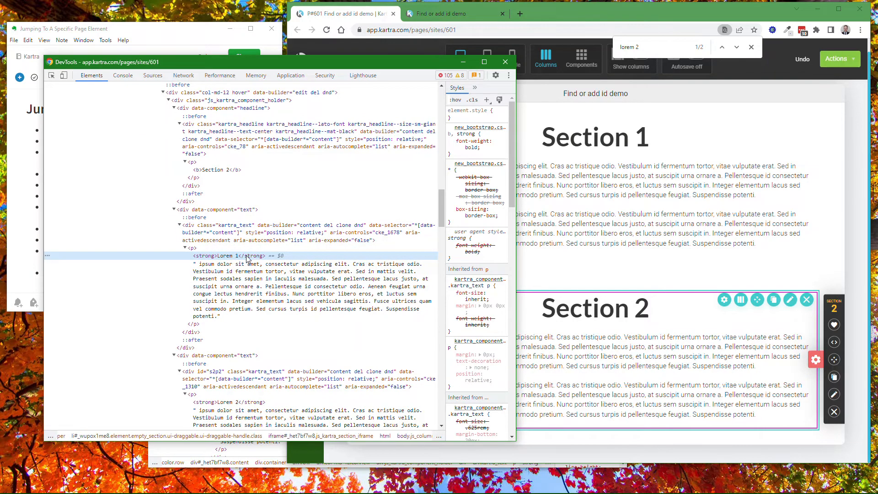
left_click_drag(390, 67, 512, 355)
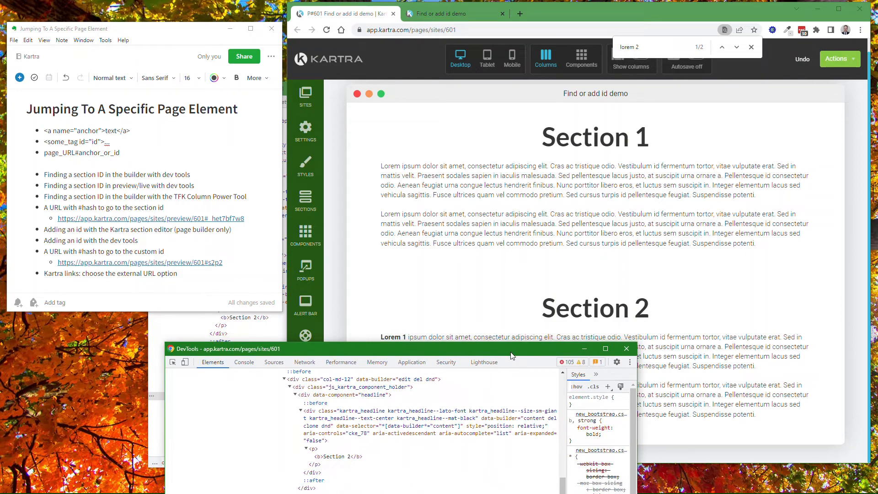
left_click_drag(512, 356, 412, 62)
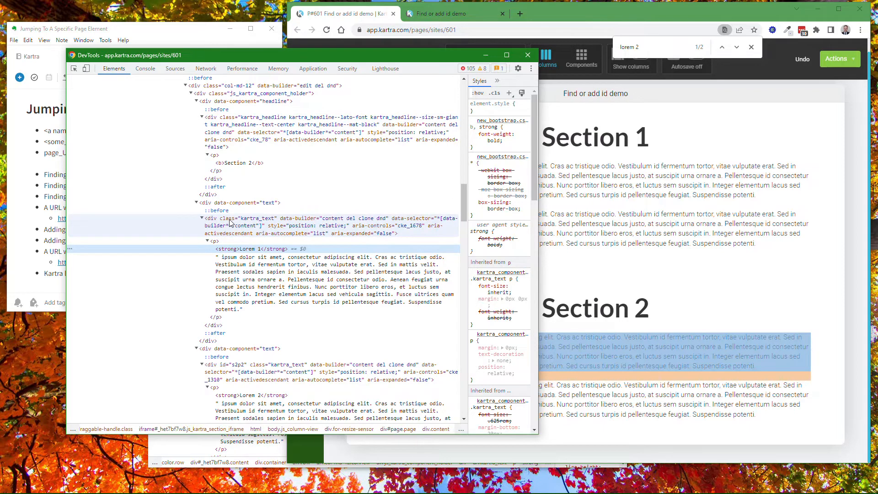
left_click(214, 220)
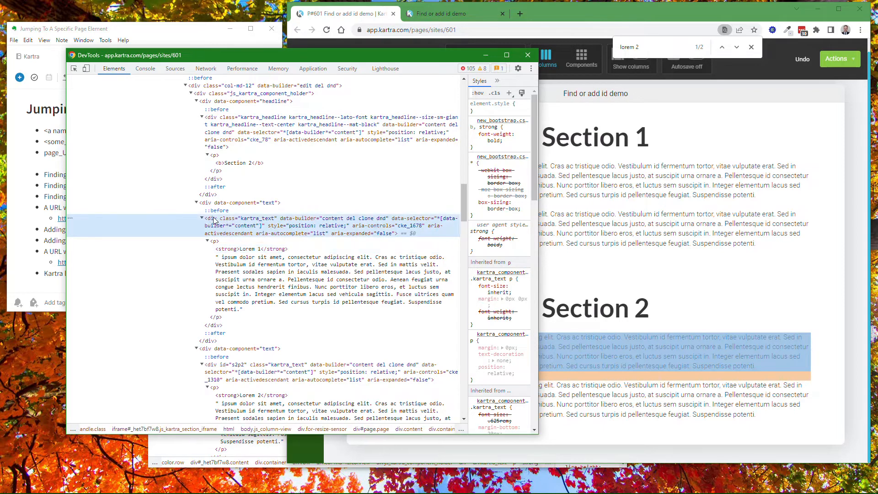
right_click(215, 220)
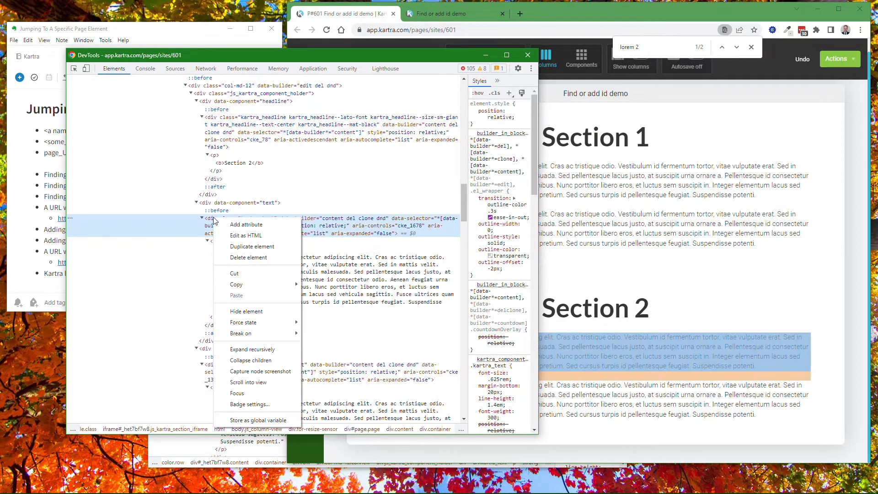
left_click(306, 221)
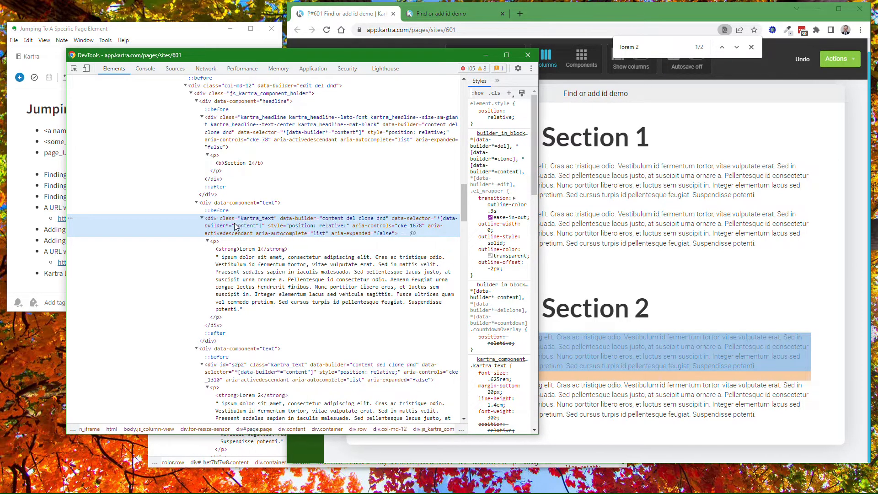
left_click_drag(179, 55, 375, 101)
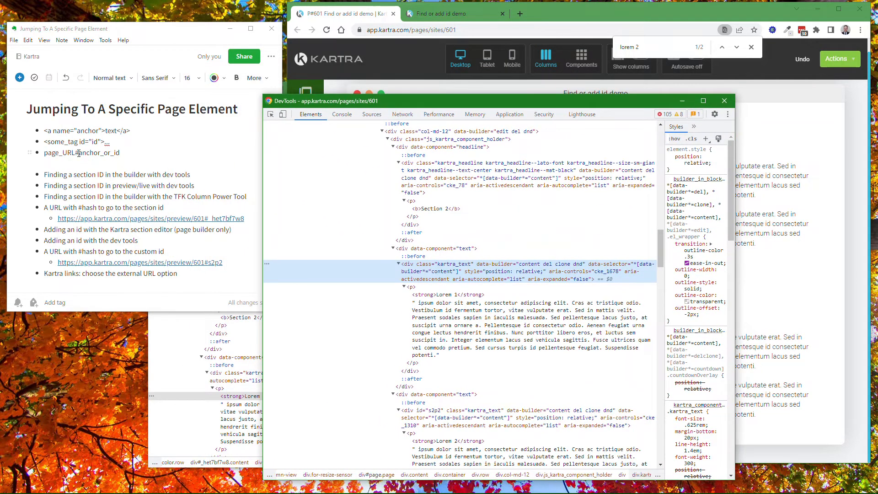
left_click_drag(408, 106, 189, 70)
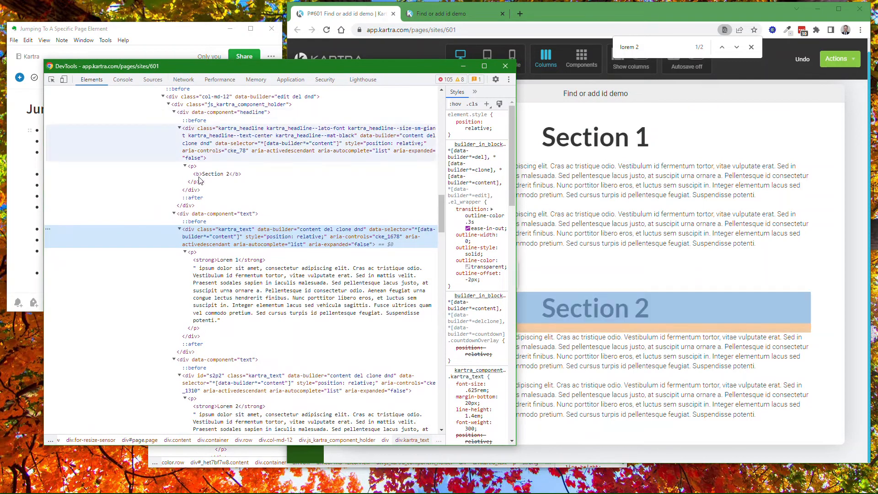
Try adding the attribute id="s2p1" to the Lorem 1 text div in DevTools, and discard the entry
right_click(190, 234)
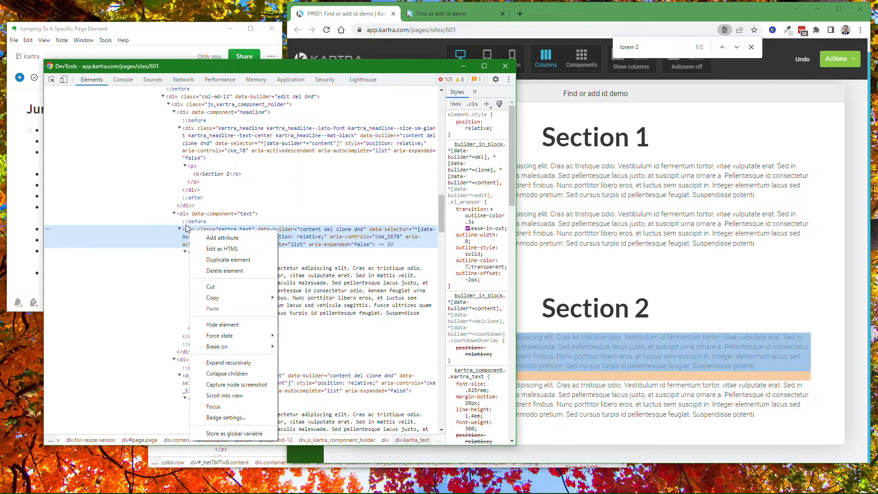
left_click(219, 239)
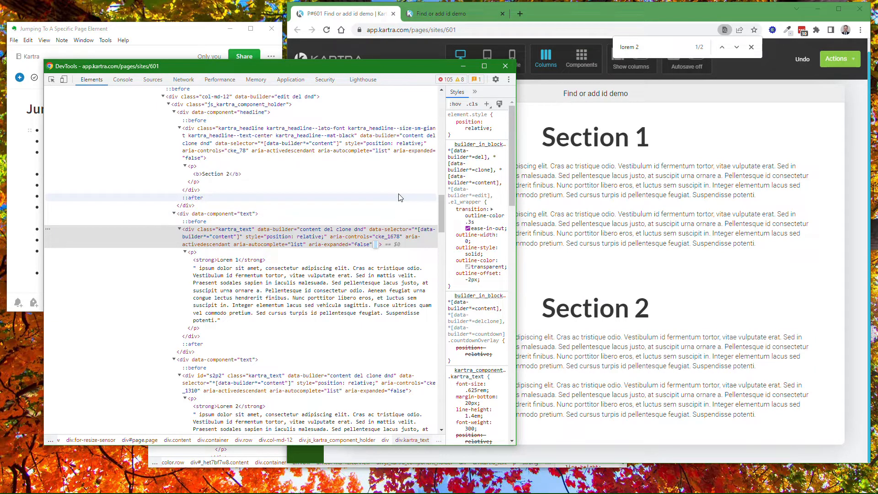
type("id=\"s2p1\"")
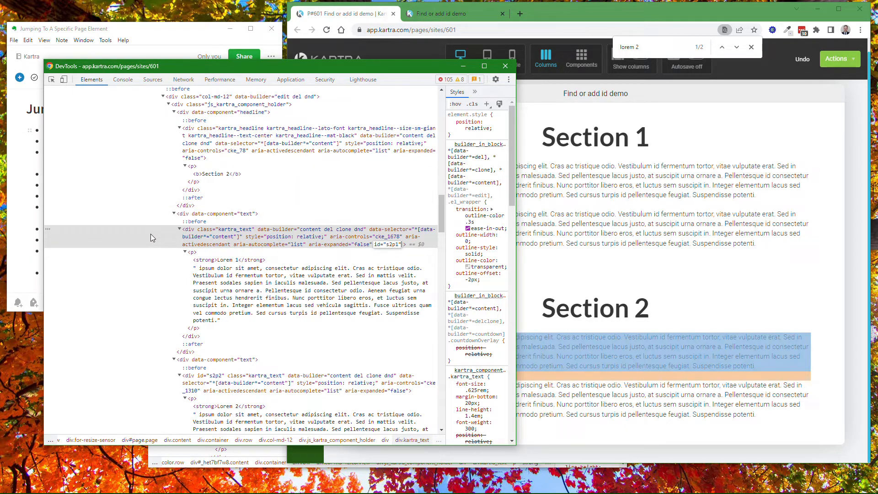
key("Escape")
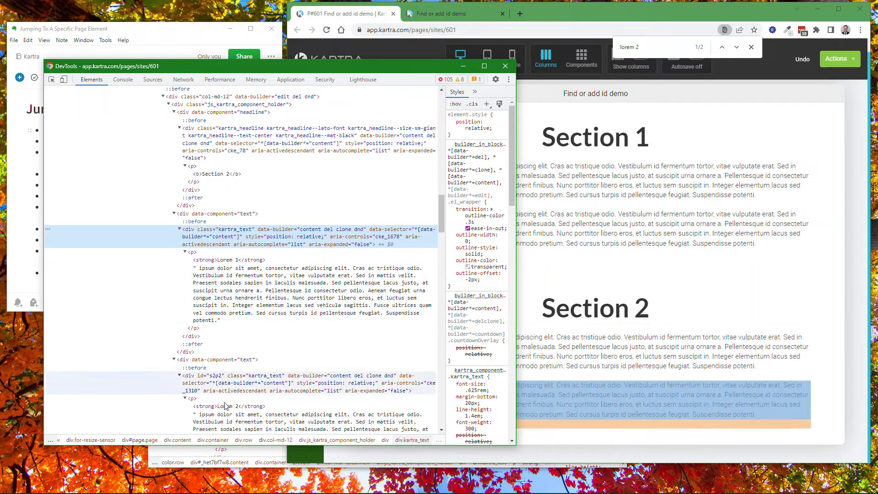
Select the Lorem 2 text div in DevTools and open its id value for editing
left_click(199, 378)
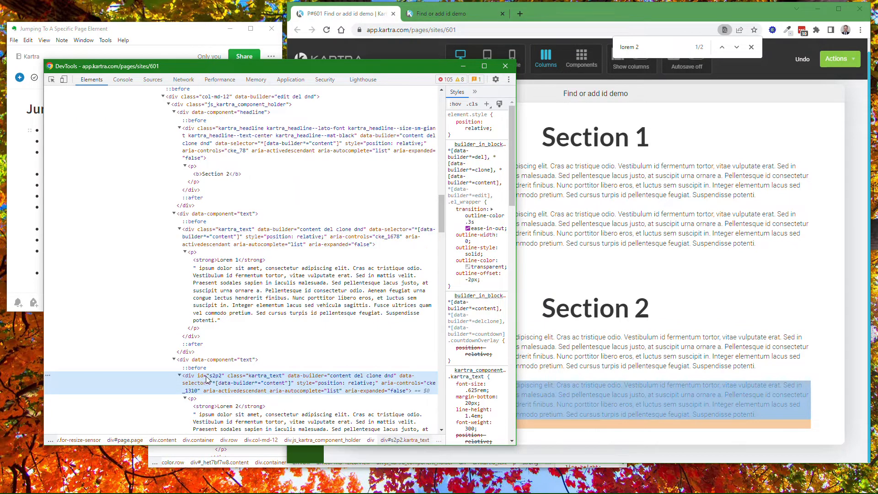
double_click(217, 378)
left_click(216, 375)
double_click(215, 377)
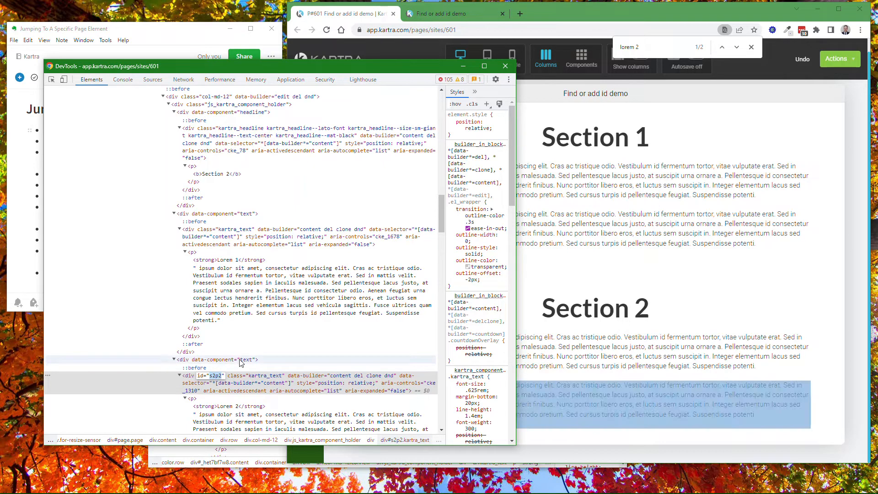
Bring the notes forward and show the builder's available page actions for saving and publishing
left_click(152, 37)
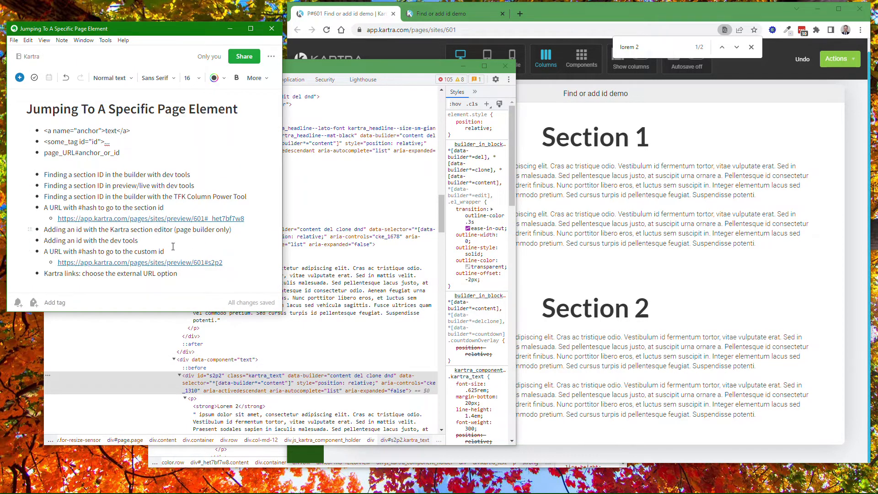
left_click(831, 64)
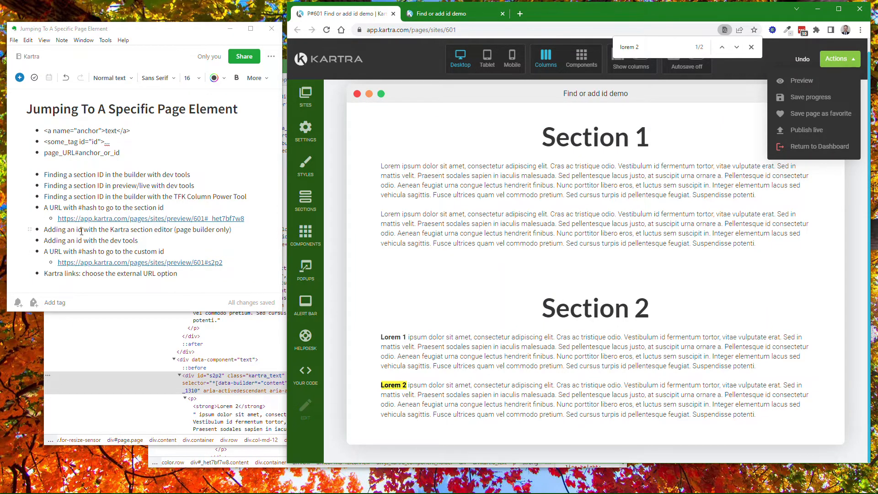
mouse_move(515, 303)
mouse_move(205, 265)
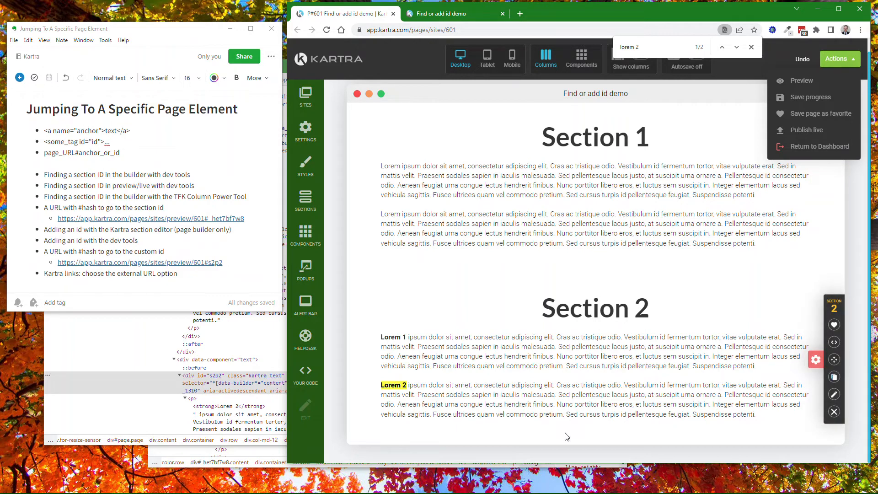
Shrink the preview page's window to the Section 1 heading and open the note's preview link ending in #s2p2
left_click(432, 14)
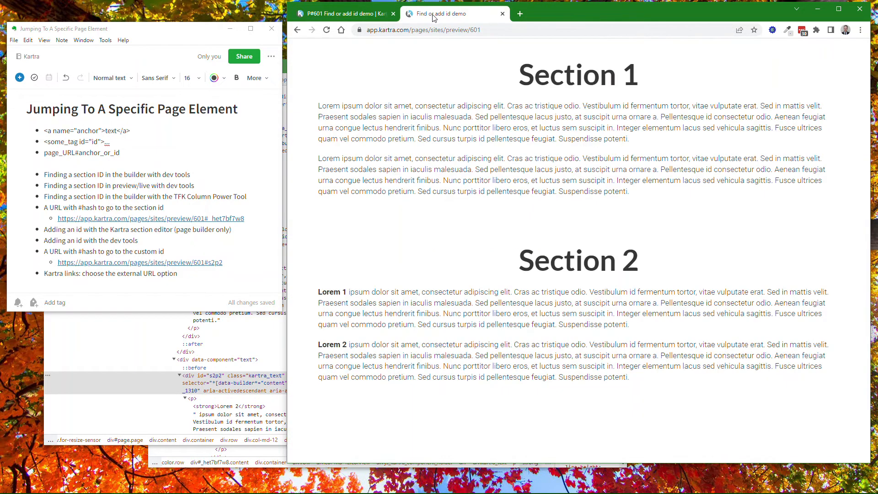
left_click_drag(684, 464, 724, 98)
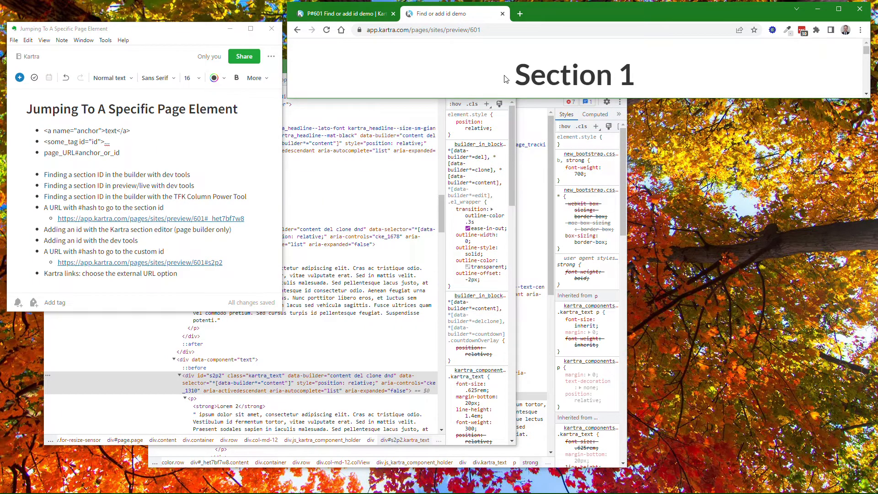
mouse_move(144, 268)
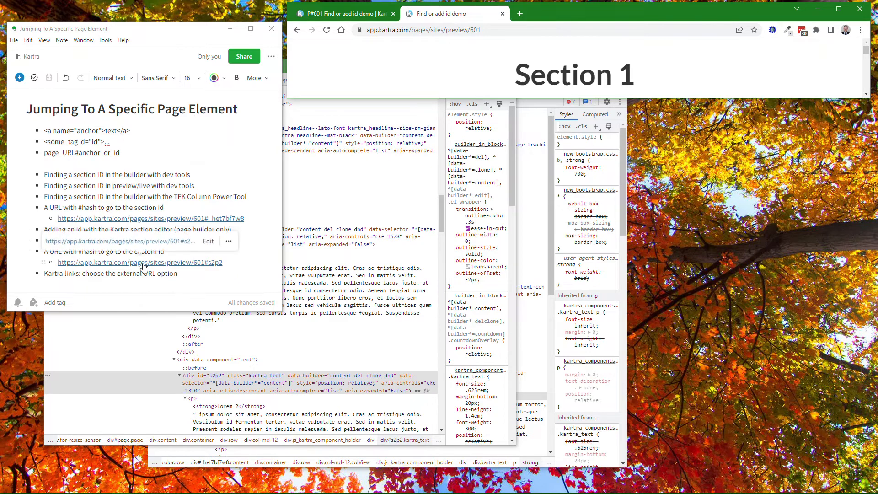
left_click(144, 264)
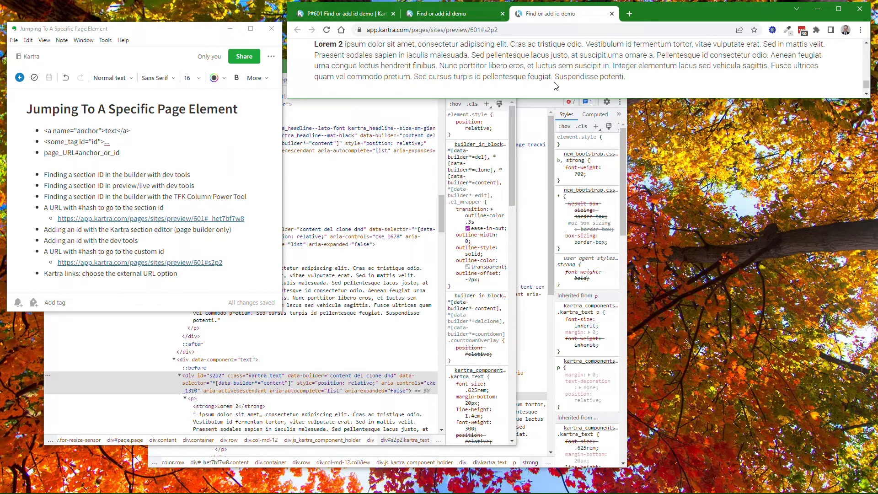
Enlarge the browser window's height to fit all of Section 2 and review the #s2p2 link in the notes
left_click_drag(572, 98, 572, 221)
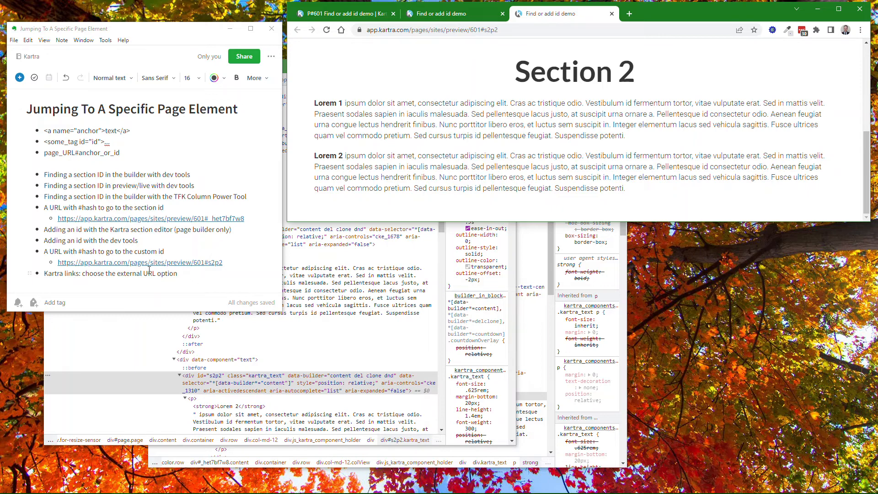
mouse_move(213, 267)
mouse_move(75, 265)
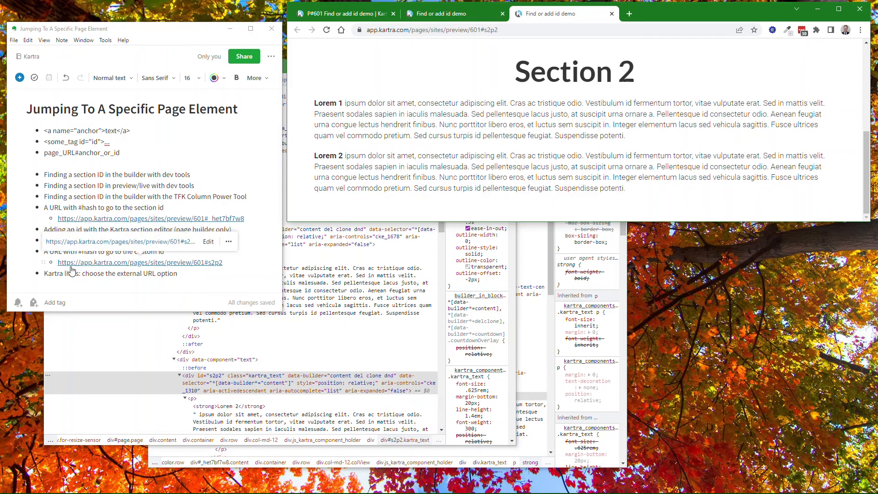